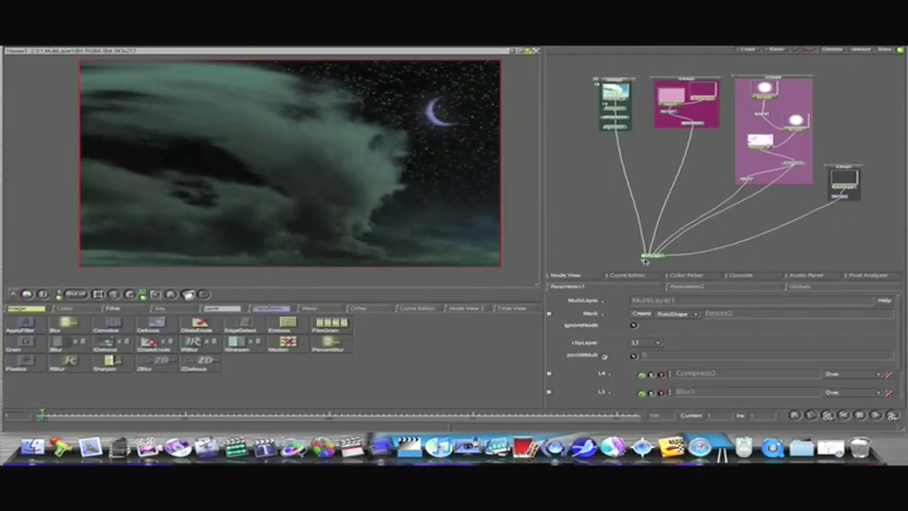
# View the blue-sky Picture_8, return to the MultiLayer1 night composite, and show the Image nodes
pyautogui.doubleClick(610, 93)
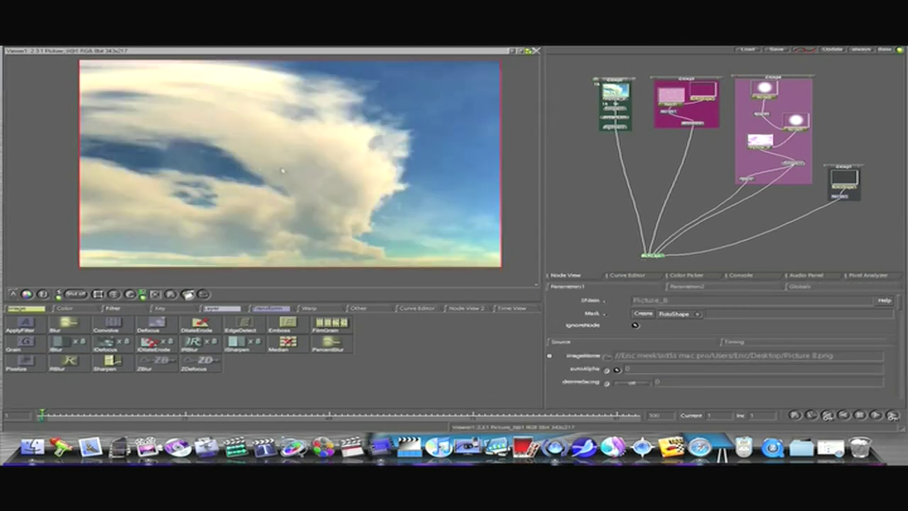
pyautogui.doubleClick(652, 257)
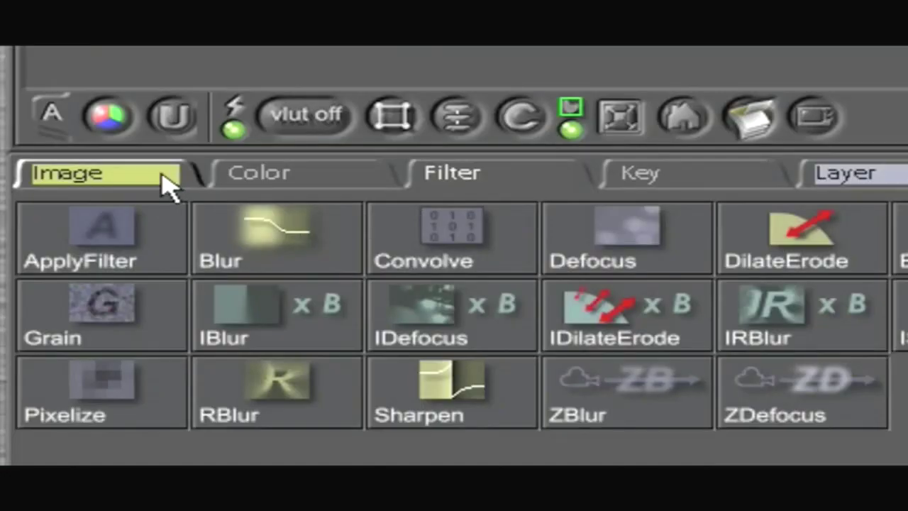
pyautogui.click(168, 186)
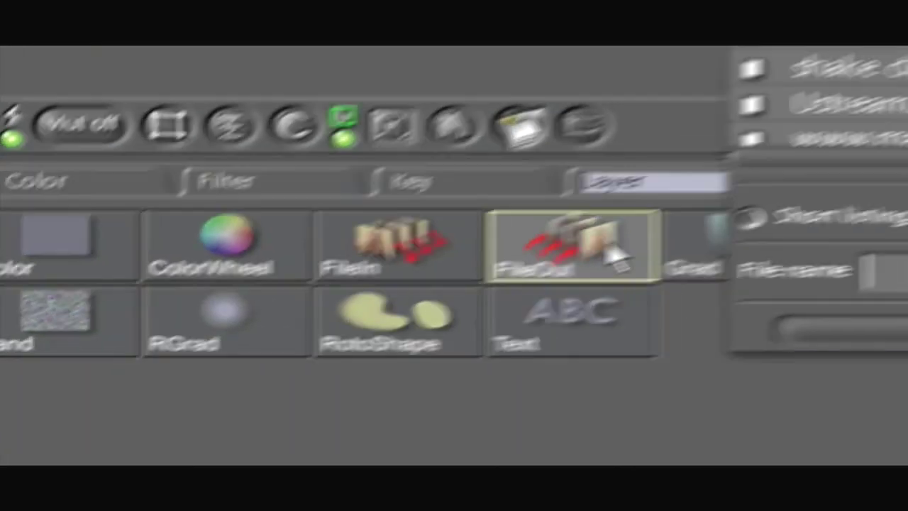
# Add a FileOut node under MultiLayer1 that writes test.jpeg to the Desktop
pyautogui.click(610, 250)
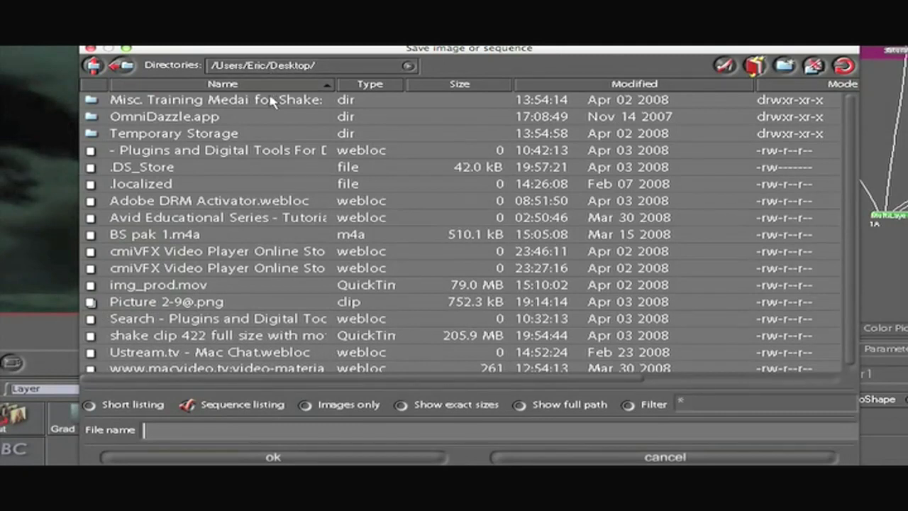
pyautogui.click(125, 66)
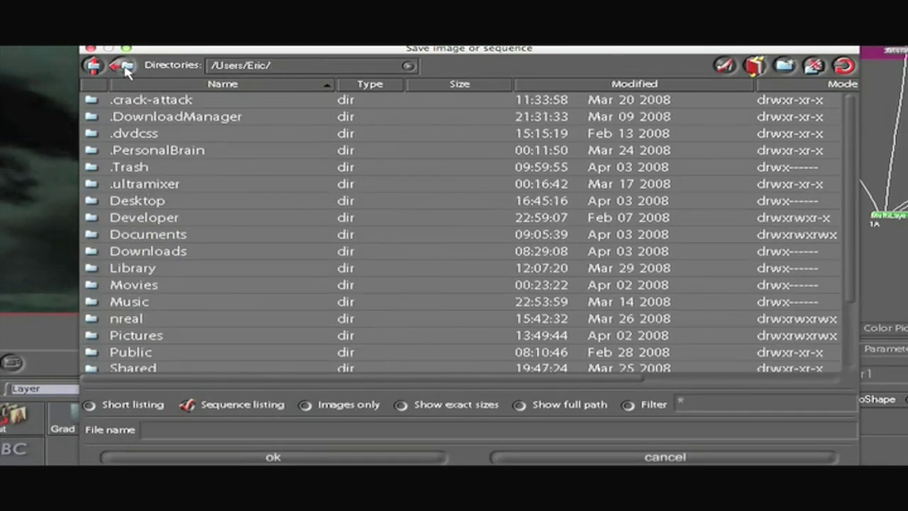
pyautogui.click(139, 203)
pyautogui.doubleClick(139, 202)
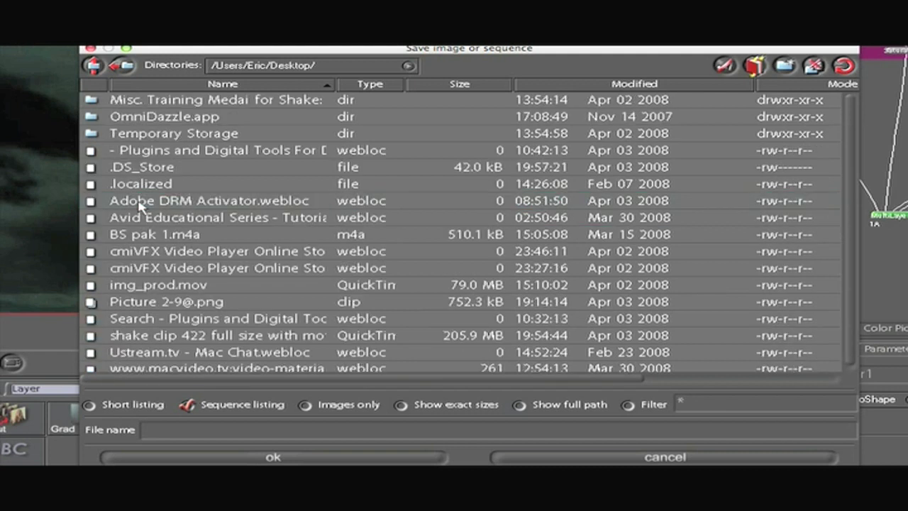
pyautogui.click(248, 431)
pyautogui.write('test')
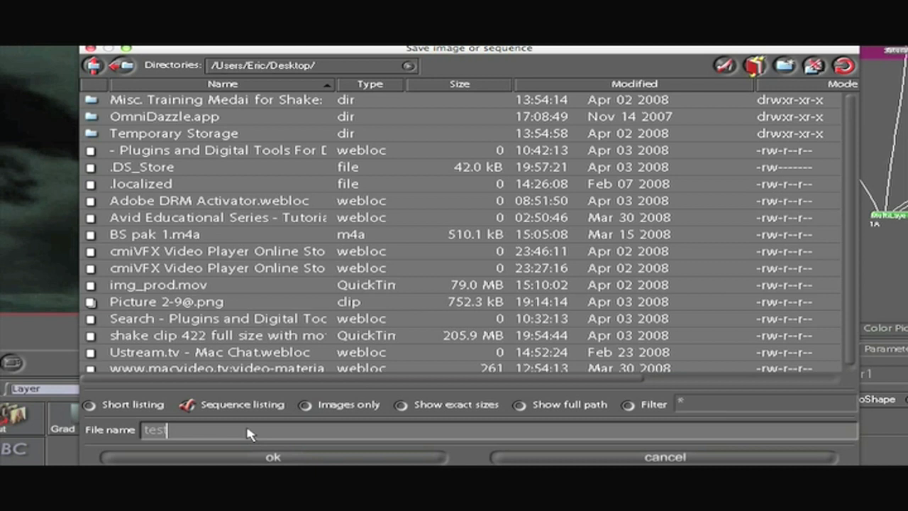
pyautogui.write('jpeg')
pyautogui.press('Left')
pyautogui.press('Left')
pyautogui.press('Left')
pyautogui.press('Left')
pyautogui.write('.')
pyautogui.press('Right')
pyautogui.press('Right')
pyautogui.press('Right')
pyautogui.press('Right')
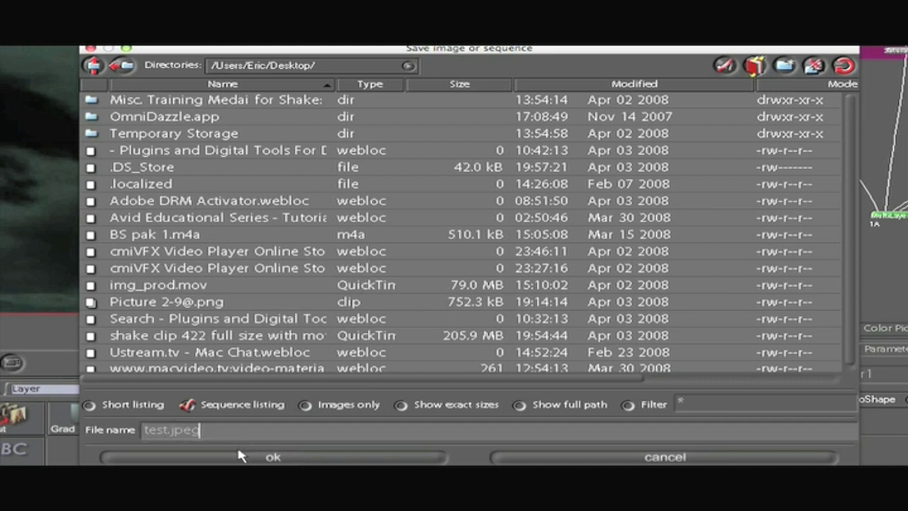
pyautogui.click(244, 457)
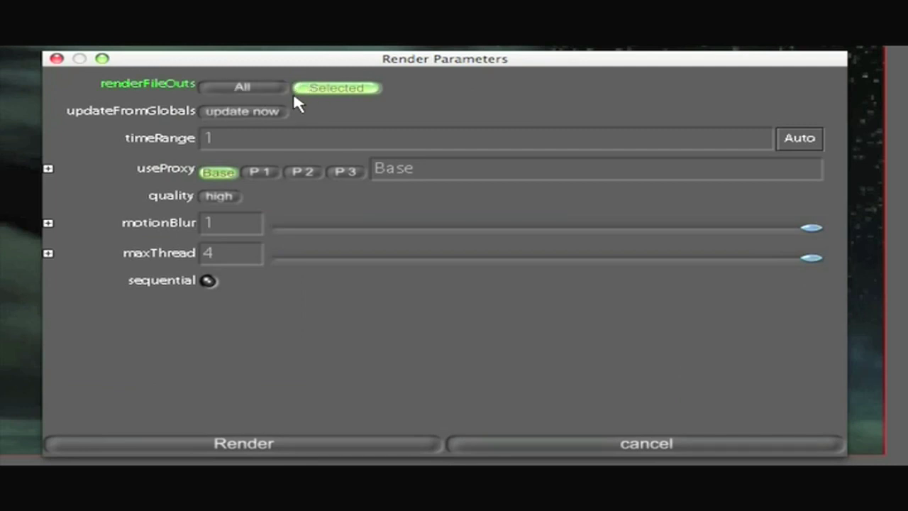
# Correct the render time range to 1-25 and render the selected output node
pyautogui.click(212, 137)
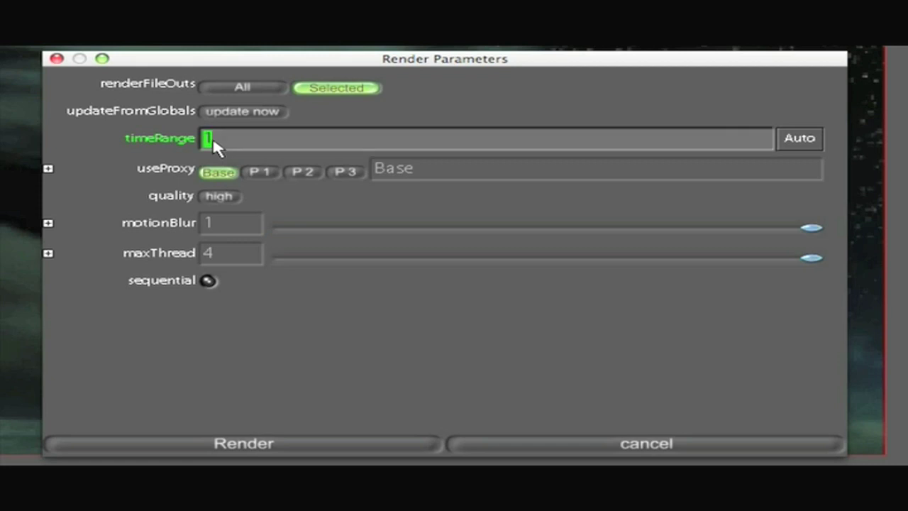
pyautogui.write('1-1000')
pyautogui.press('BackSpace')
pyautogui.press('BackSpace')
pyautogui.press('BackSpace')
pyautogui.press('BackSpace')
pyautogui.click(811, 140)
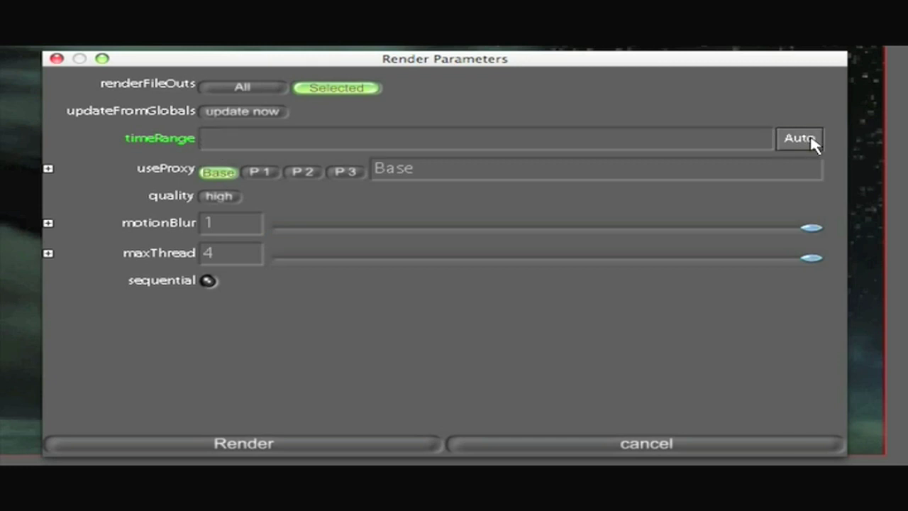
pyautogui.click(589, 140)
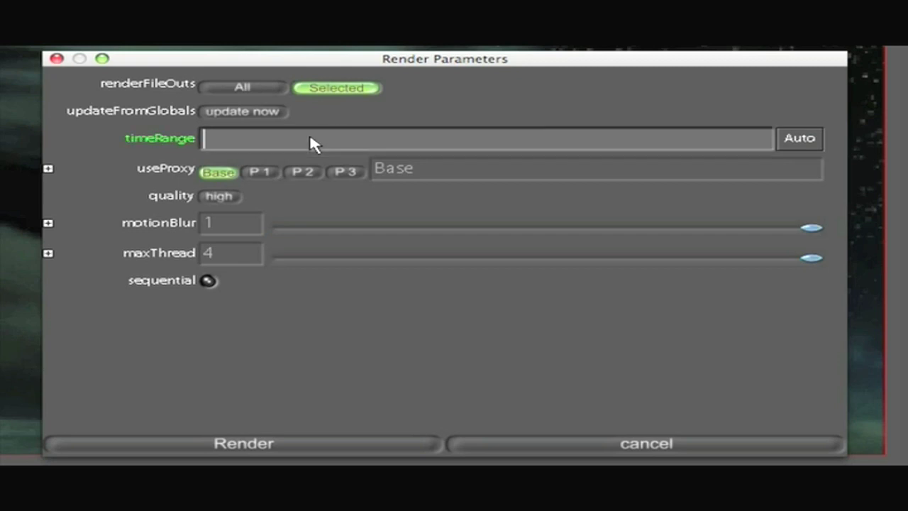
pyautogui.write('1-25')
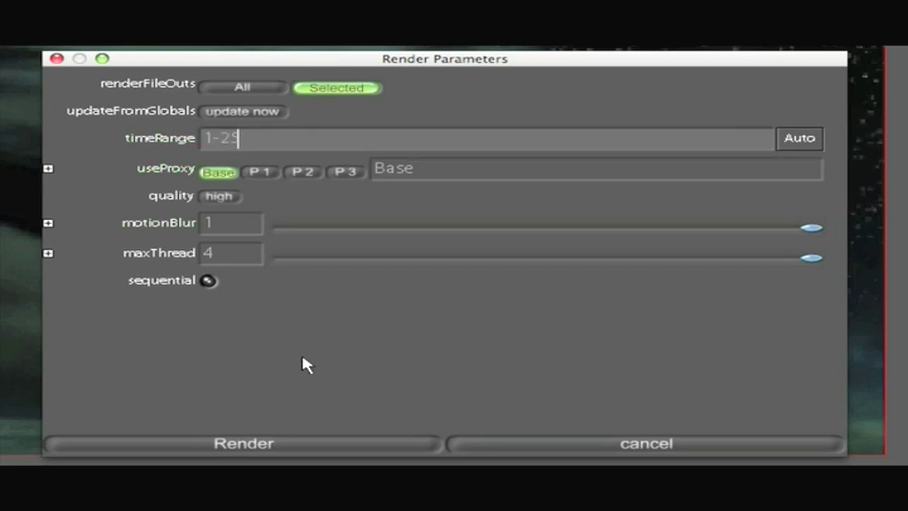
pyautogui.click(311, 441)
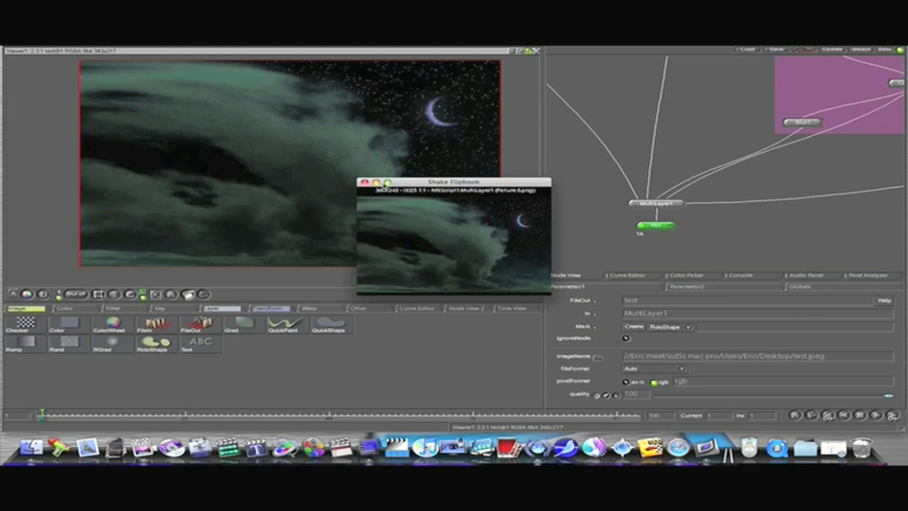
# Close the Flipbook preview and bring up the Render menu
pyautogui.click(365, 183)
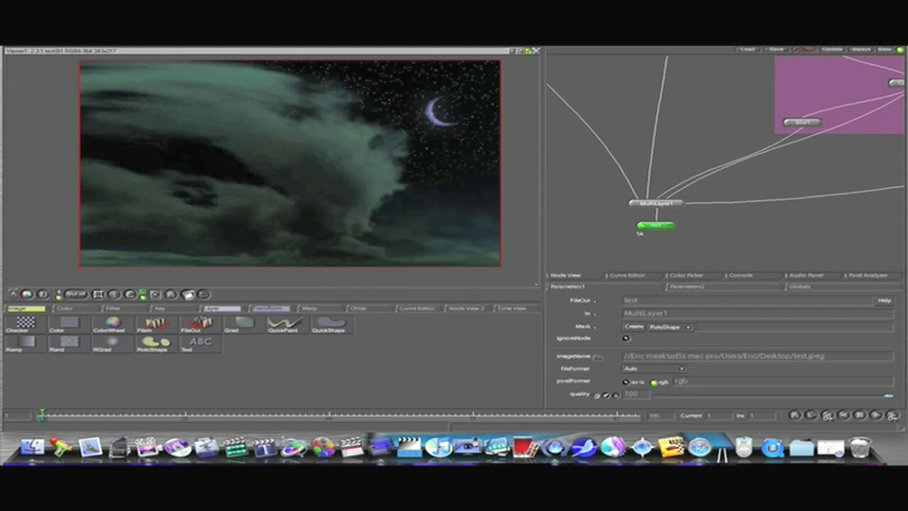
pyautogui.click(186, 41)
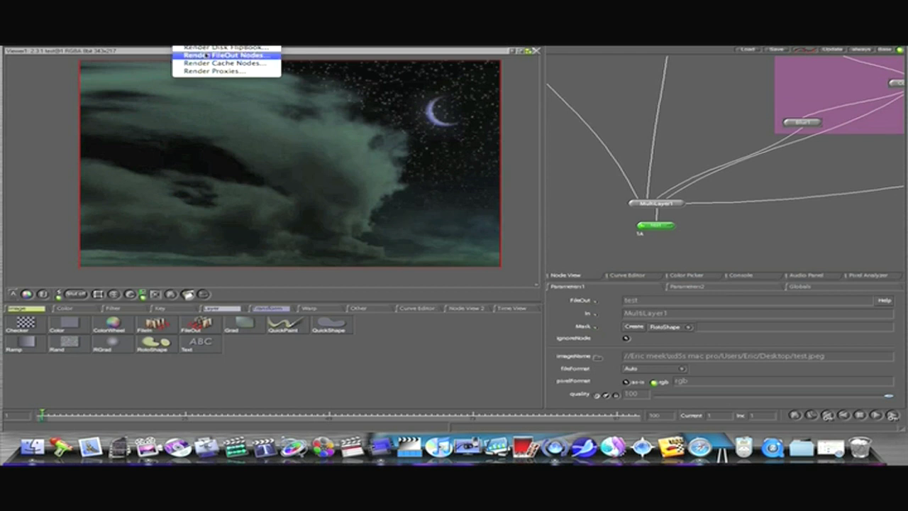
# Render the test output with the time range cleared, close the preview, and delete the test node
pyautogui.click(206, 55)
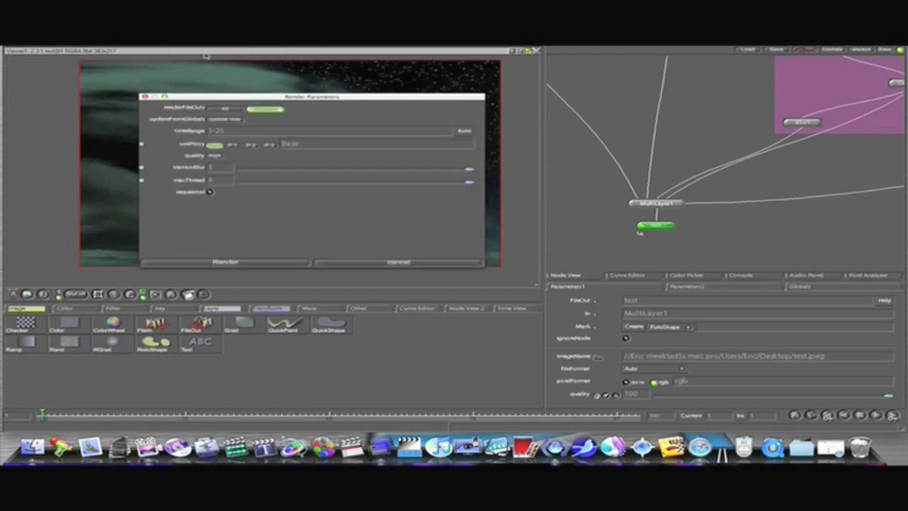
pyautogui.click(231, 131)
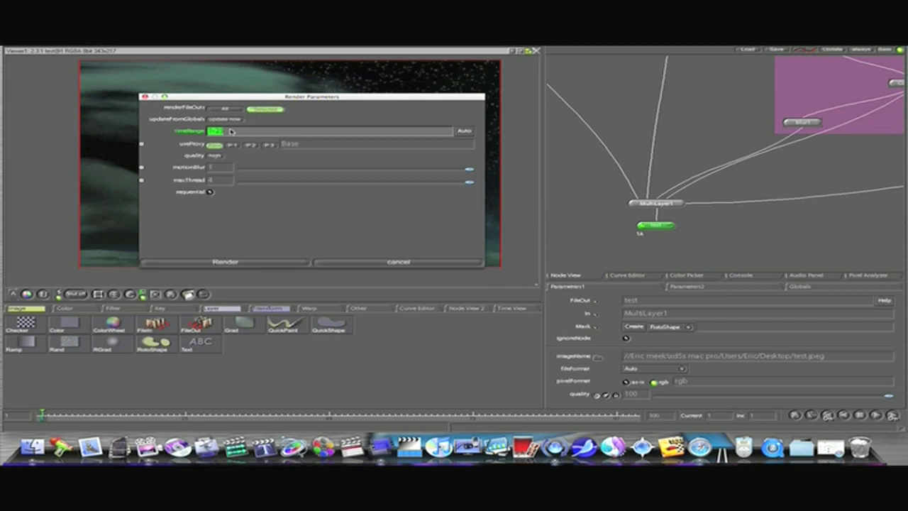
pyautogui.press('BackSpace')
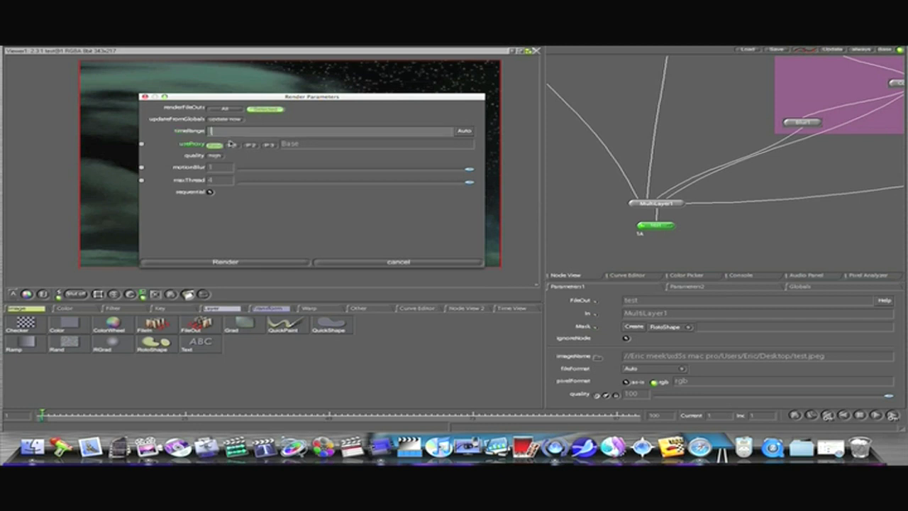
pyautogui.click(247, 262)
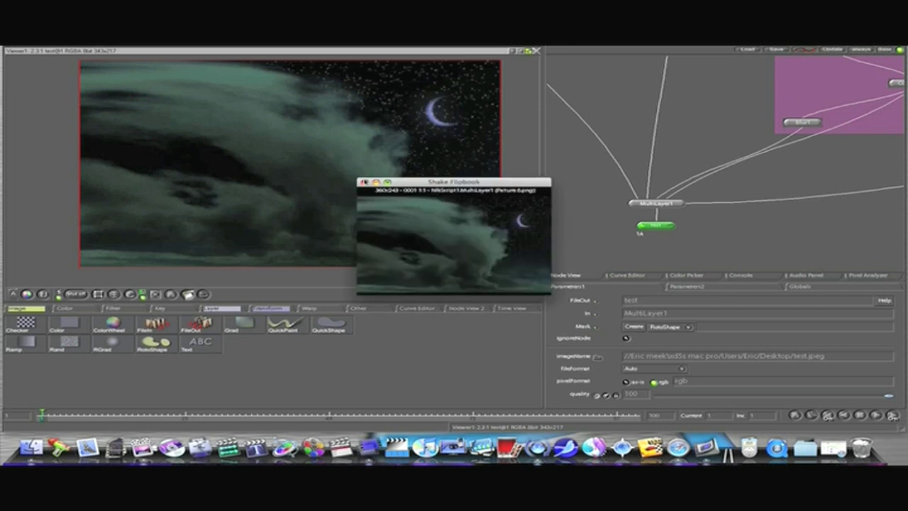
pyautogui.click(363, 182)
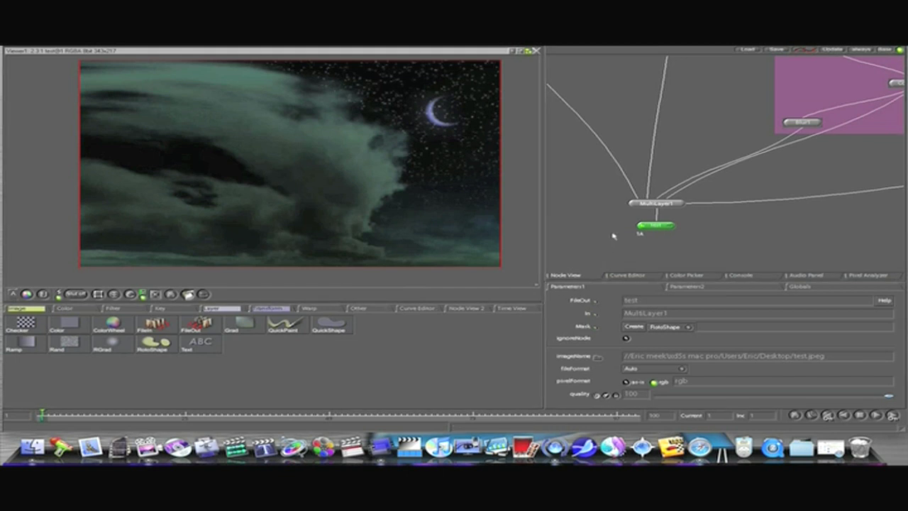
pyautogui.press('Delete')
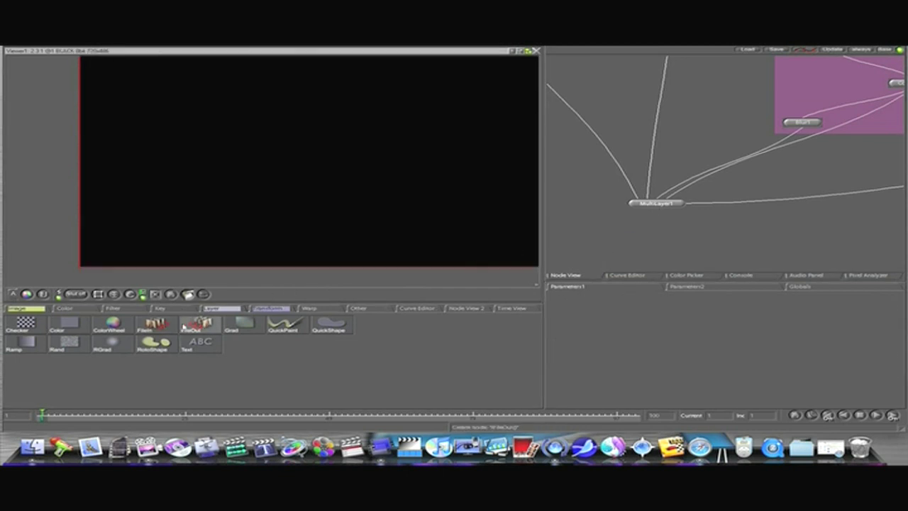
# Add a FileOut node named test2 below MultiLayer1 and wire MultiLayer1 into it
pyautogui.click(184, 327)
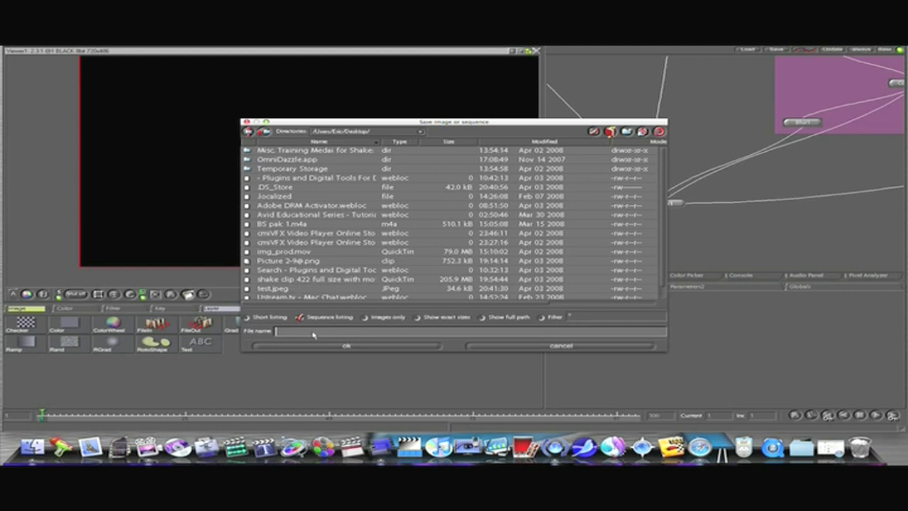
pyautogui.write('test2.iffiff')
pyautogui.press('Return')
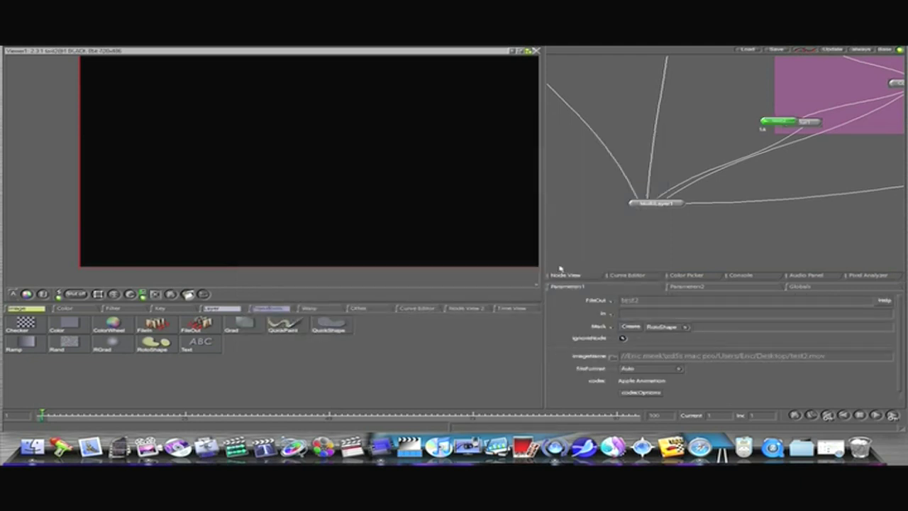
pyautogui.moveTo(786, 122); pyautogui.dragTo(660, 234)
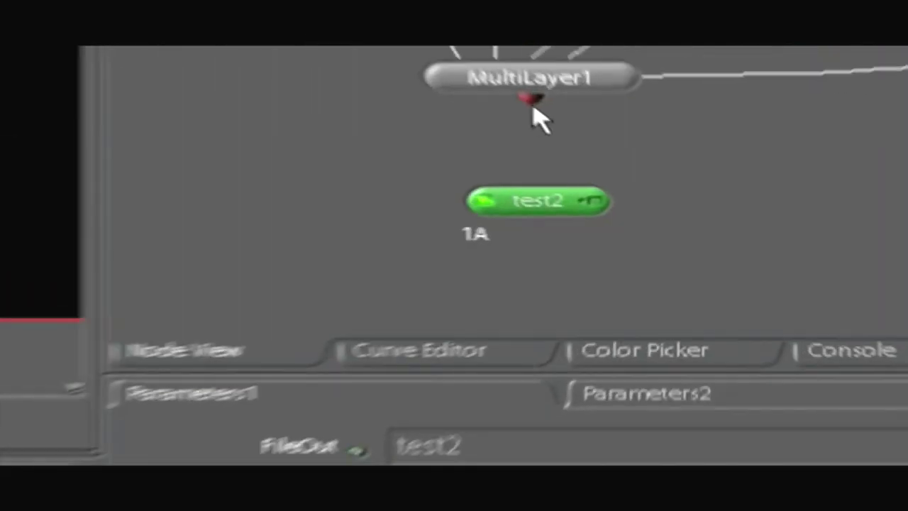
pyautogui.moveTo(534, 110); pyautogui.dragTo(539, 193)
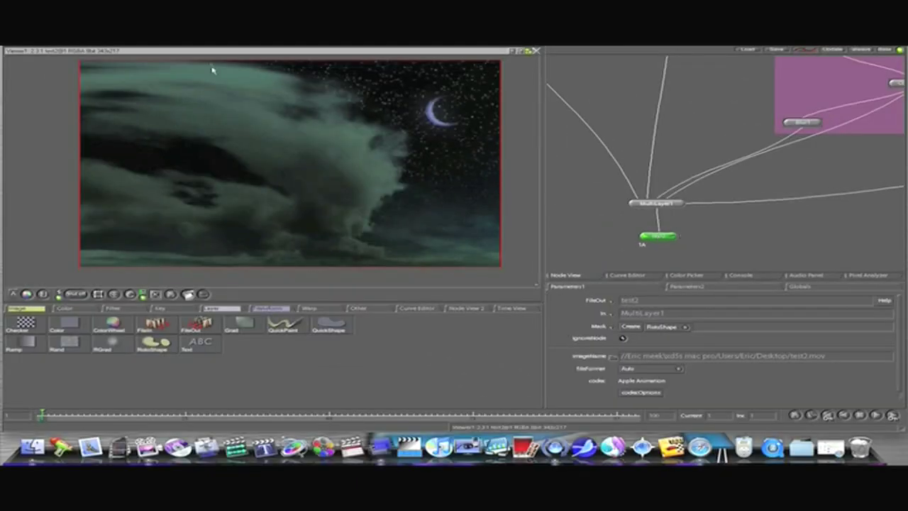
# Render frames 1-25 of test2 to test2.mov through Render FileOut Nodes, then close the preview
pyautogui.click(200, 44)
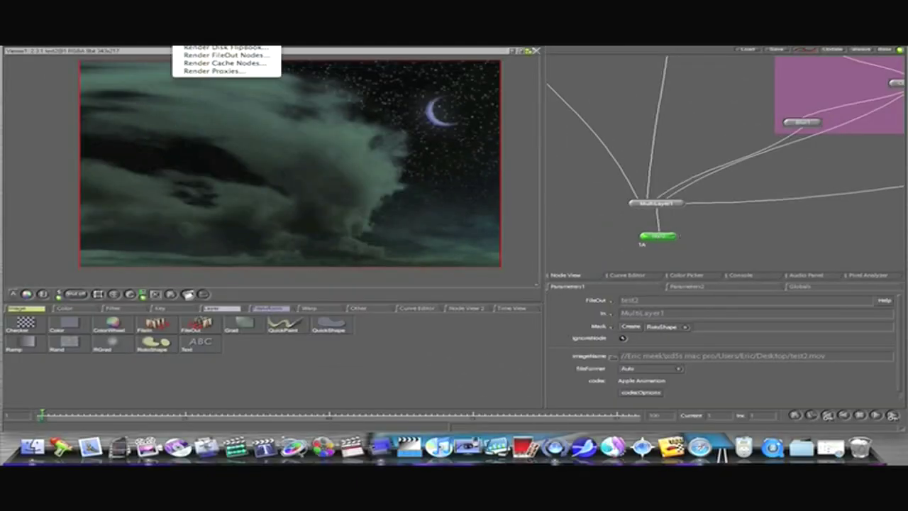
pyautogui.click(200, 54)
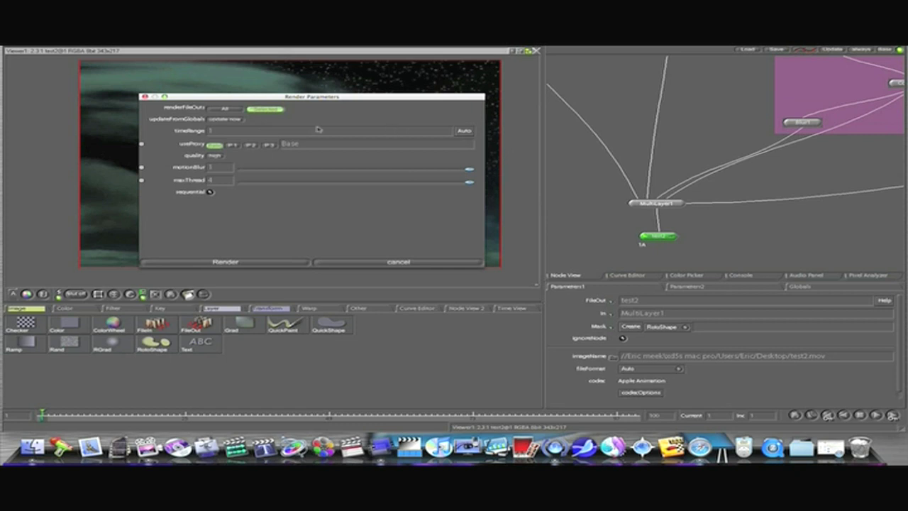
pyautogui.click(233, 133)
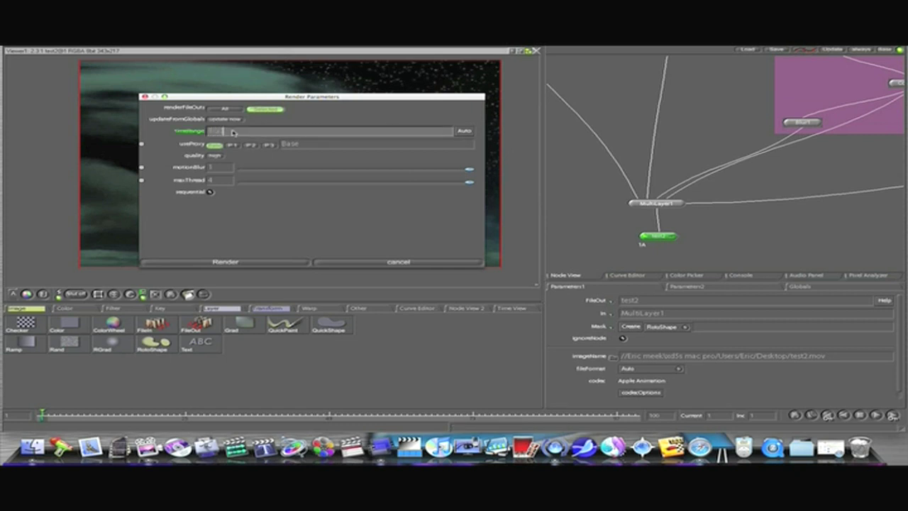
pyautogui.click(234, 261)
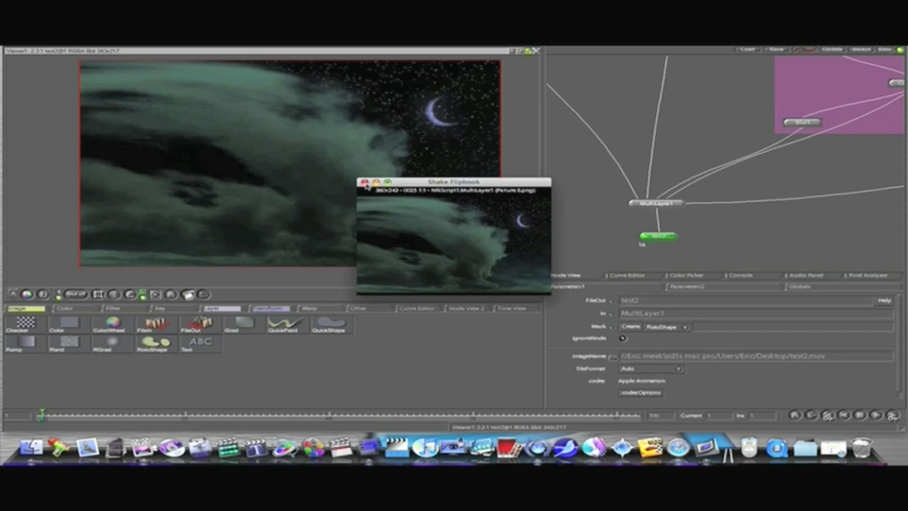
pyautogui.click(365, 184)
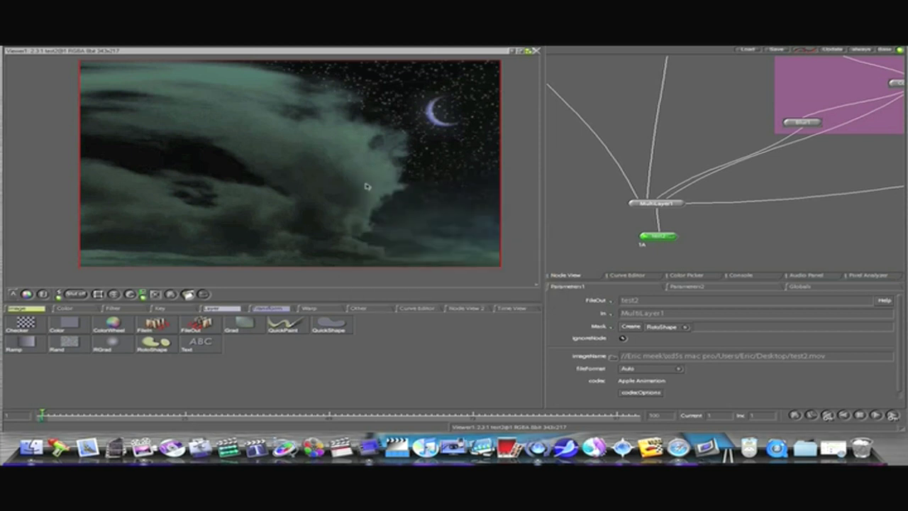
# Launch a Flipbook of the viewed test2 node
pyautogui.click(188, 295)
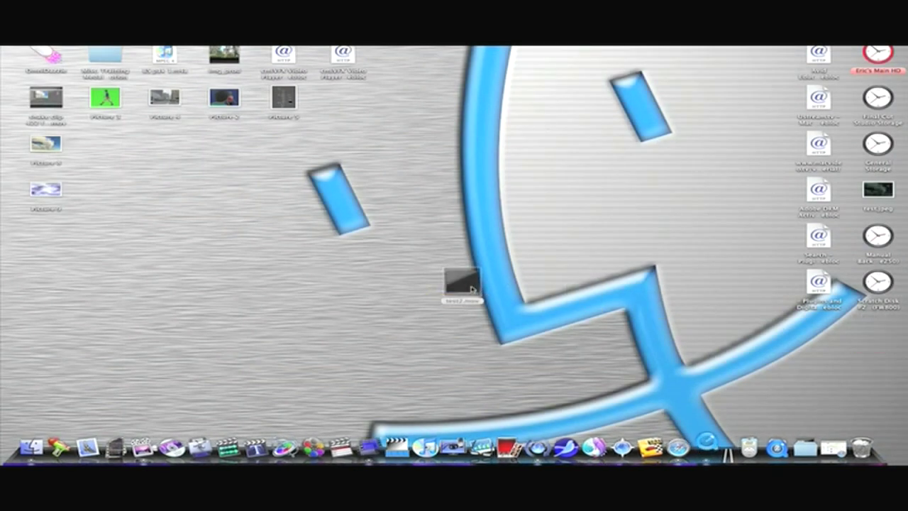
# Enlarge the test2.mov QuickTime window, then play, replay and pause the movie
pyautogui.moveTo(191, 179); pyautogui.dragTo(449, 355)
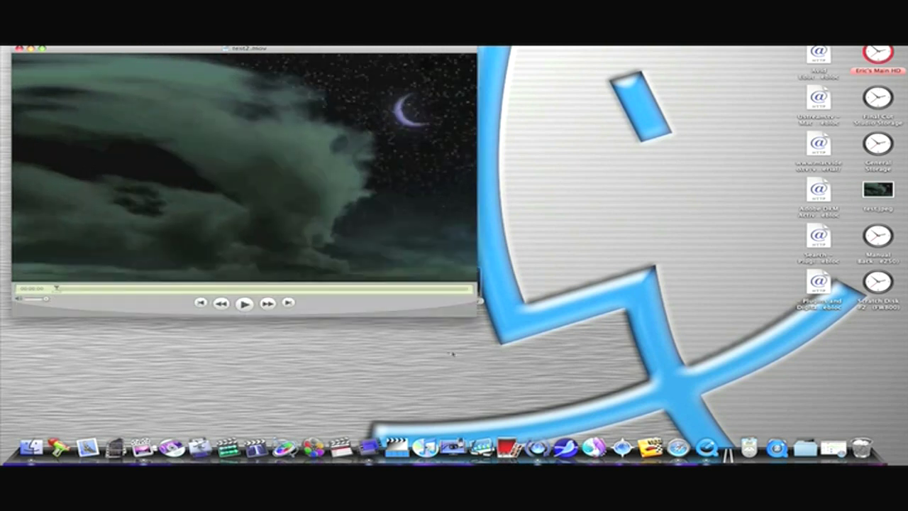
pyautogui.click(243, 304)
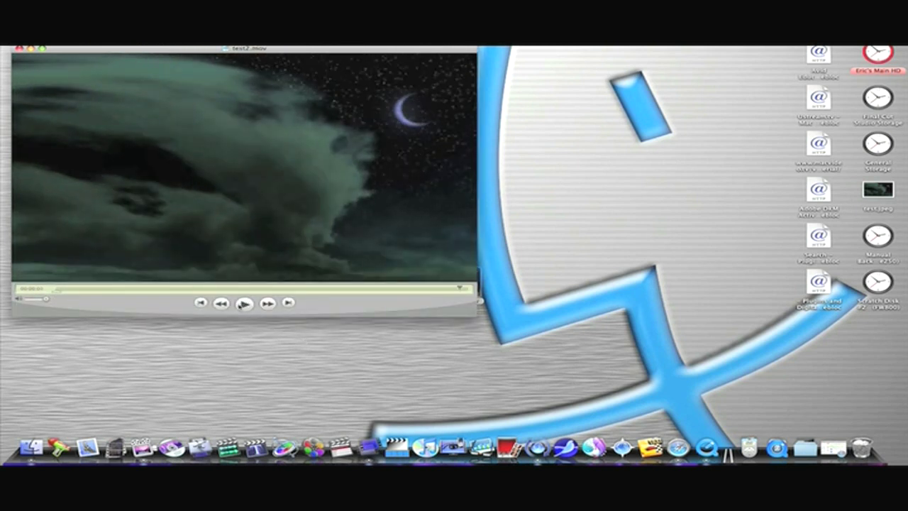
pyautogui.click(244, 304)
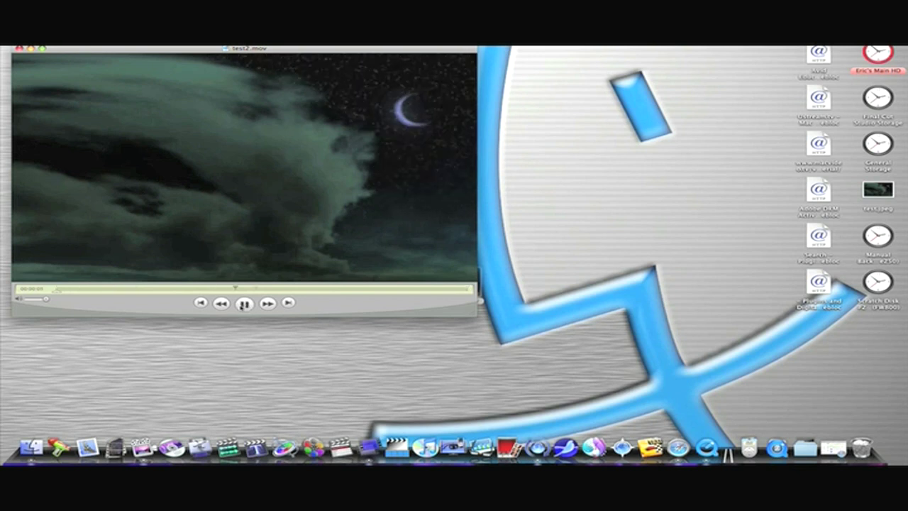
pyautogui.click(244, 303)
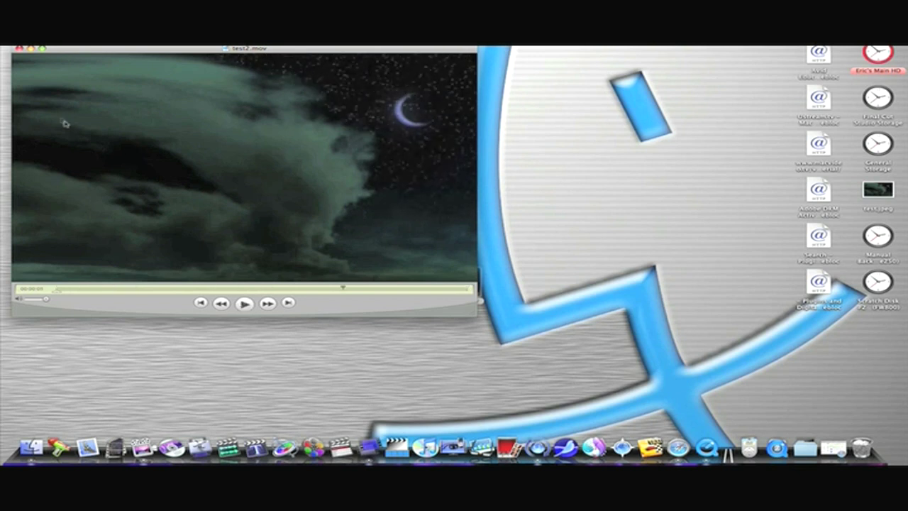